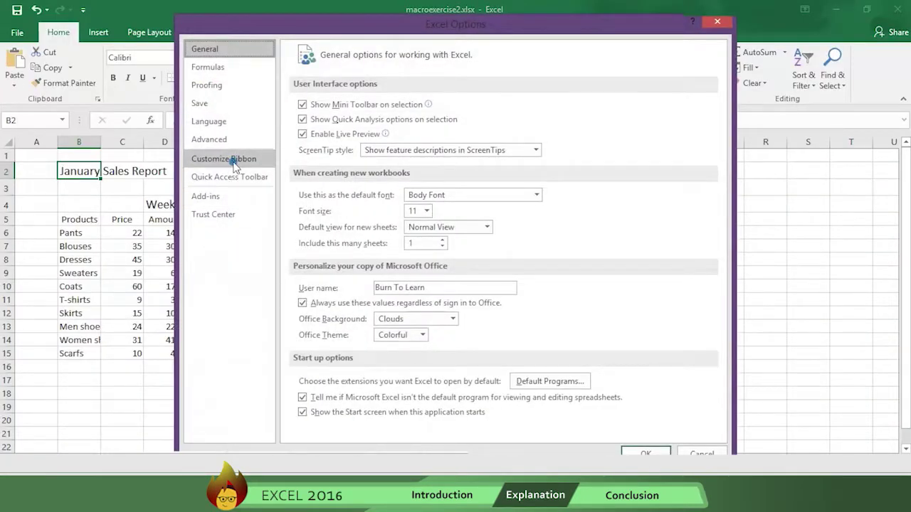
# Step: Enable the Developer tab in the ribbon customization options
pyautogui.click(234, 163)
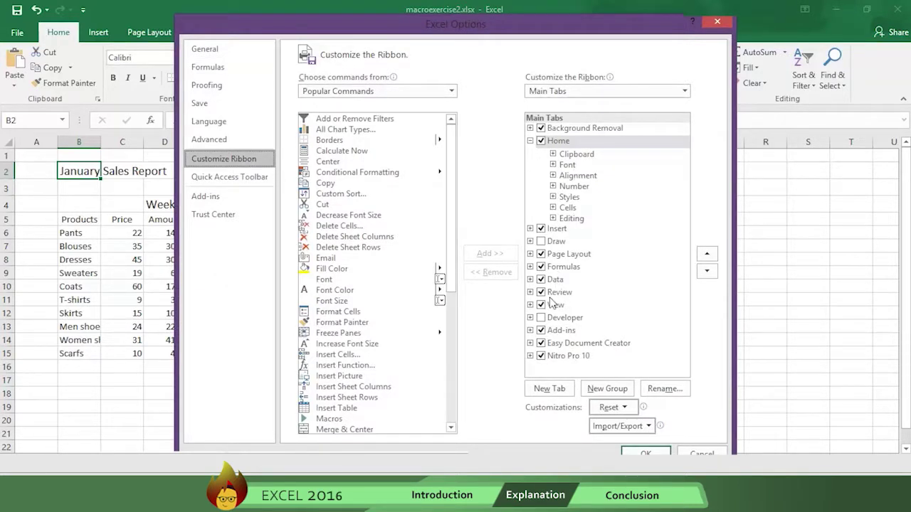
pyautogui.click(541, 318)
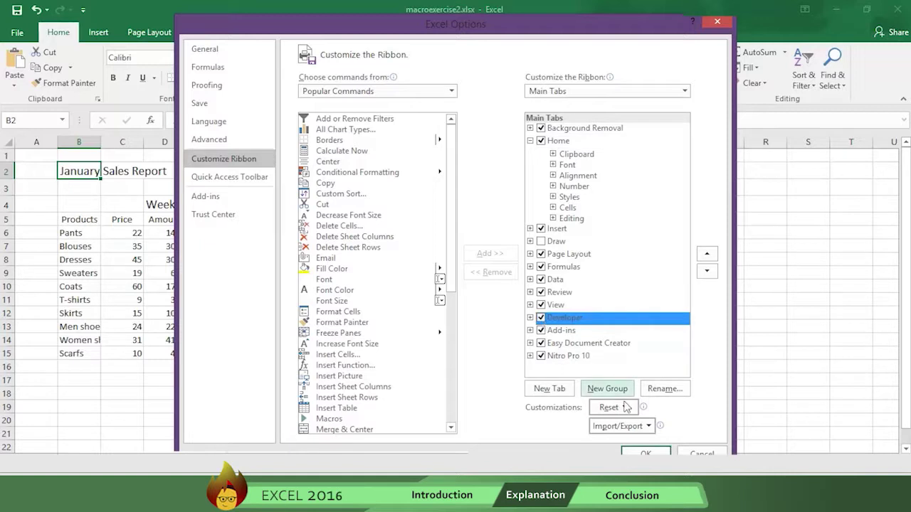
pyautogui.click(646, 453)
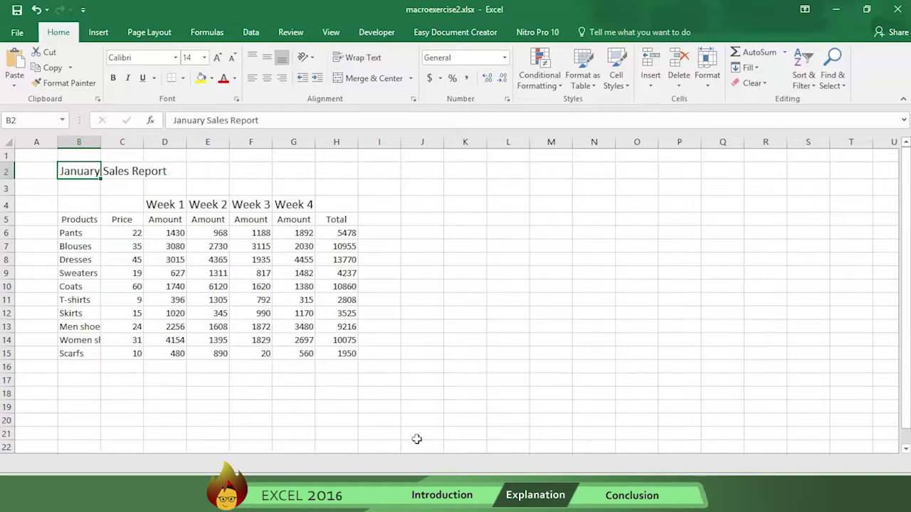
# Step: Start recording a macro named Macro1 with shortcut key Ctrl+Shift+L, stored in This Workbook
pyautogui.click(375, 31)
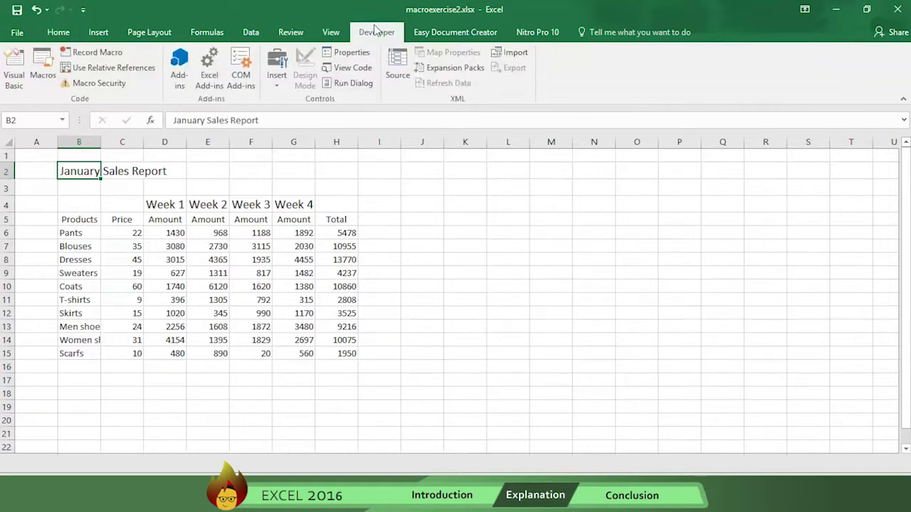
pyautogui.click(106, 55)
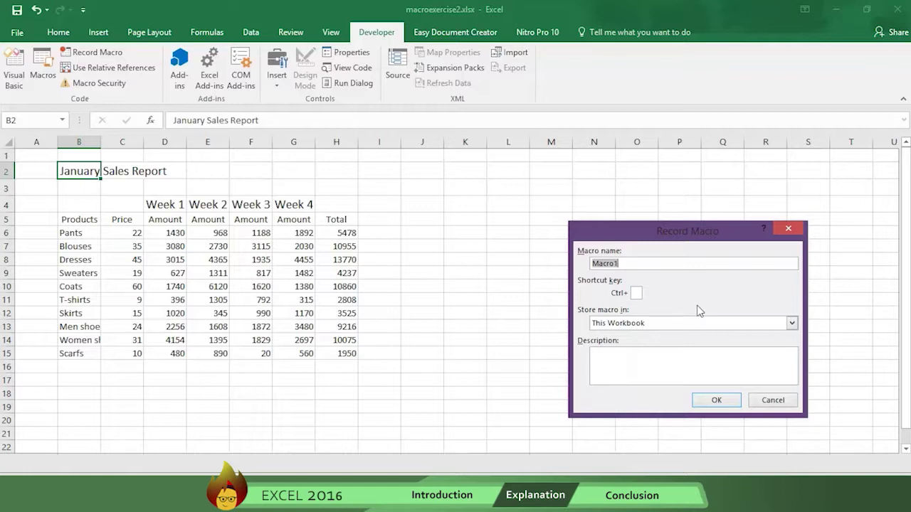
pyautogui.click(637, 263)
pyautogui.click(638, 293)
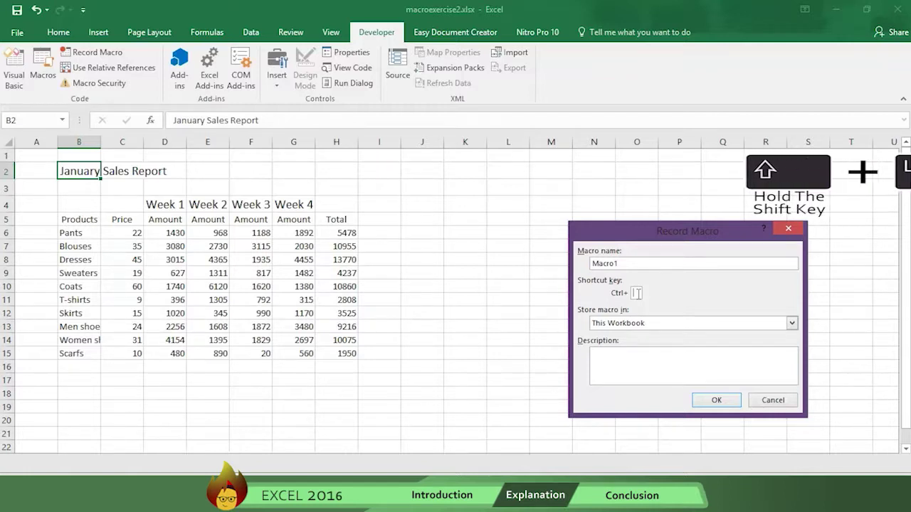
pyautogui.hotkey('shift', 'l')
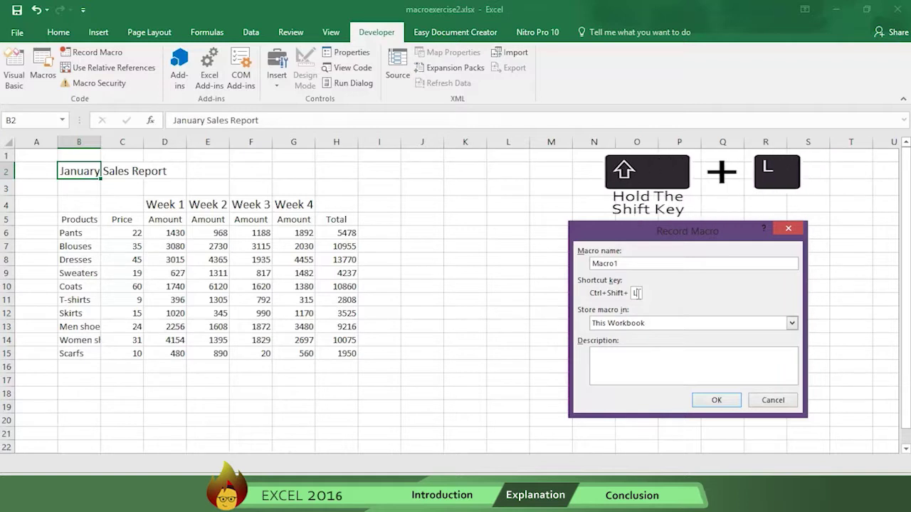
pyautogui.click(706, 326)
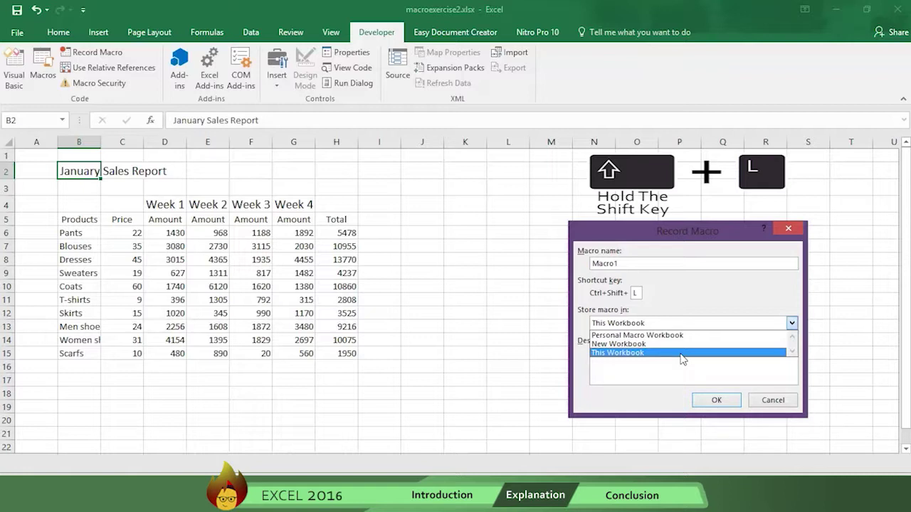
pyautogui.click(681, 354)
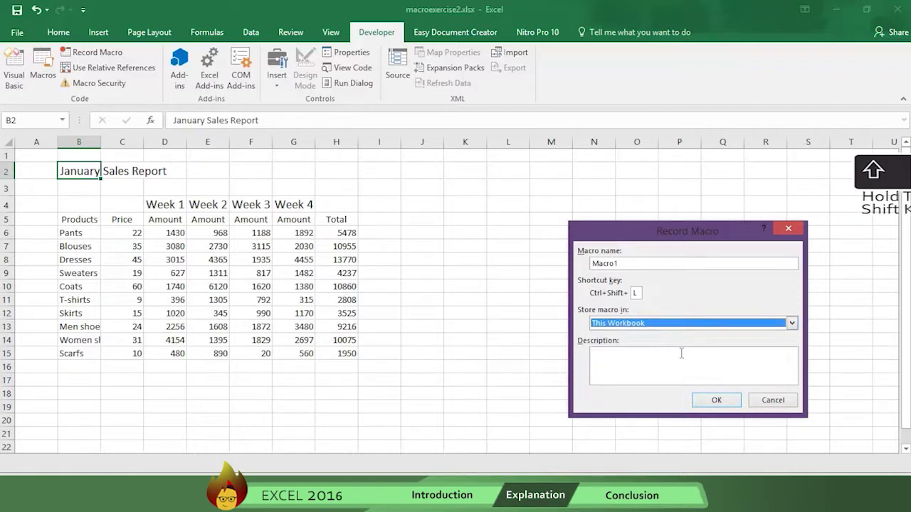
pyautogui.click(716, 400)
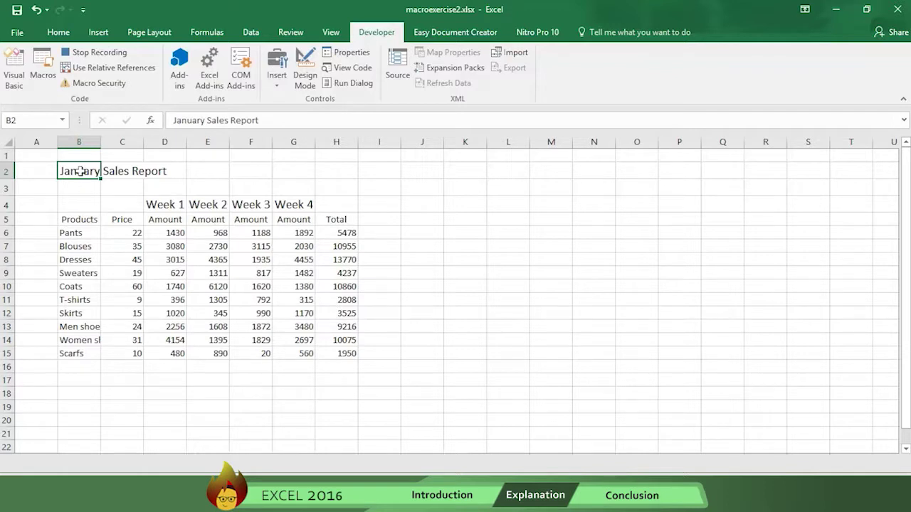
# Step: Bold the January Sales Report title, the Week 1 to Week 4 headings and the column headers in B5:H5
pyautogui.click(59, 32)
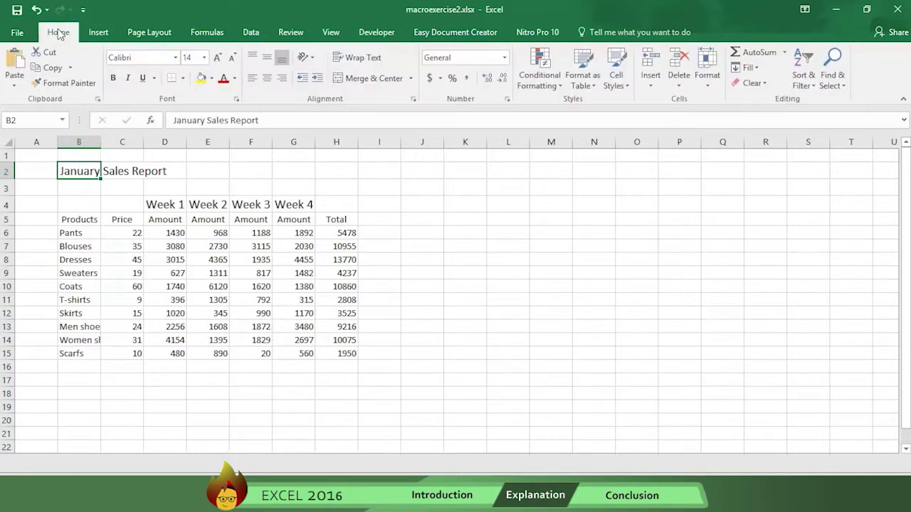
pyautogui.click(113, 78)
pyautogui.click(171, 205)
pyautogui.moveTo(171, 205); pyautogui.dragTo(296, 205)
pyautogui.hotkey('ctrl', 'b')
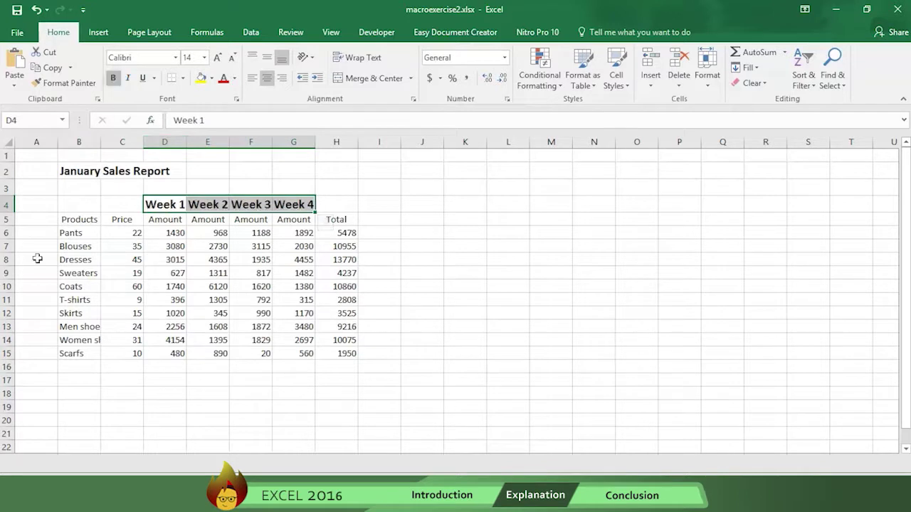
pyautogui.moveTo(79, 220); pyautogui.dragTo(343, 219)
pyautogui.click(113, 78)
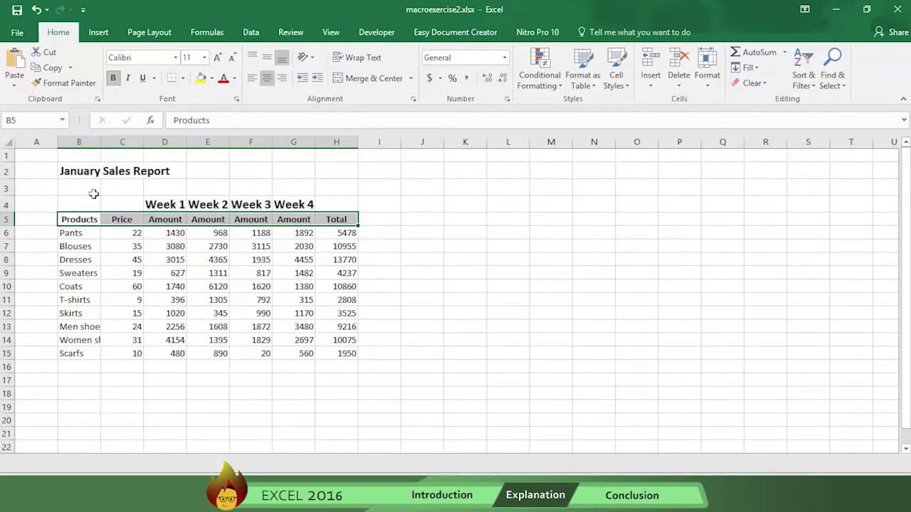
# Step: Give the column header row B5:H5 a blue fill with white text
pyautogui.moveTo(82, 223); pyautogui.dragTo(362, 224)
pyautogui.click(211, 78)
pyautogui.click(252, 127)
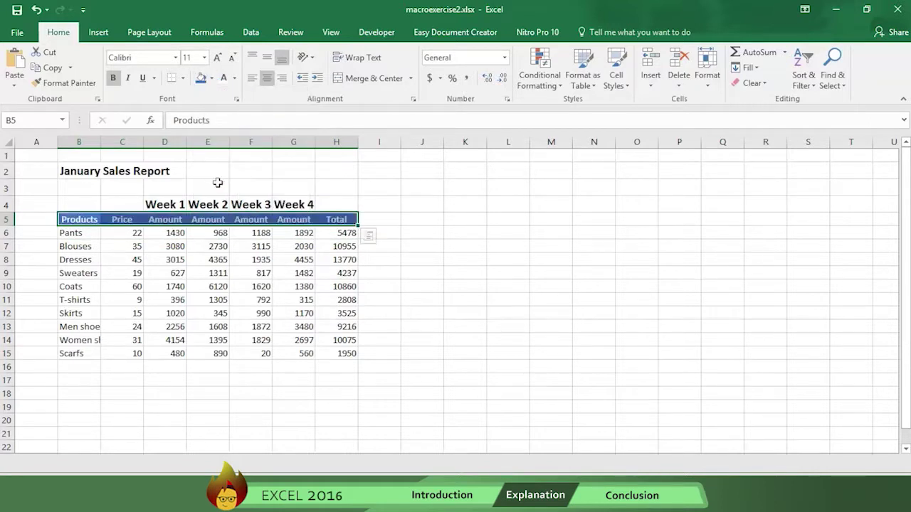
# Step: AutoFit the widths of columns B, C and D to their contents
pyautogui.doubleClick(100, 142)
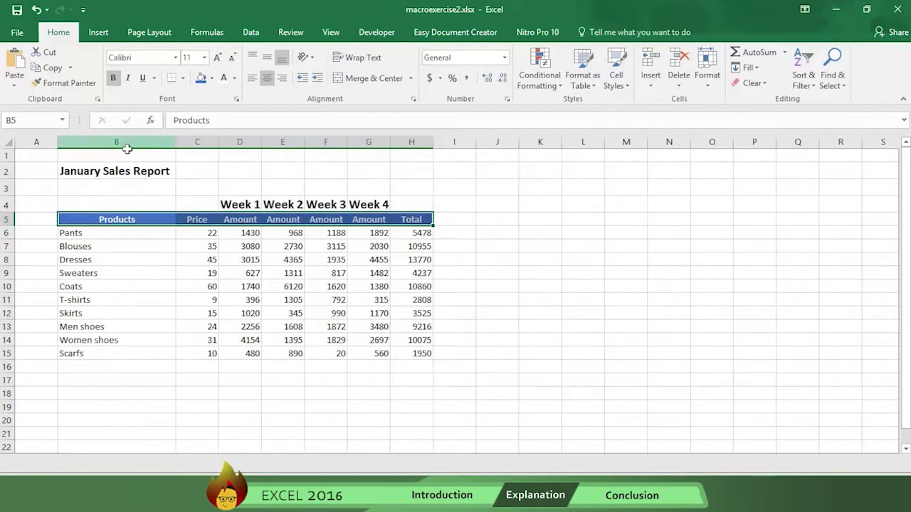
pyautogui.doubleClick(222, 142)
pyautogui.doubleClick(247, 142)
# Step: Format the price, amount and total values in C6:H15 with the custom whole-dollar $#,##0 number format
pyautogui.moveTo(205, 233); pyautogui.dragTo(394, 346)
pyautogui.rightClick(393, 345)
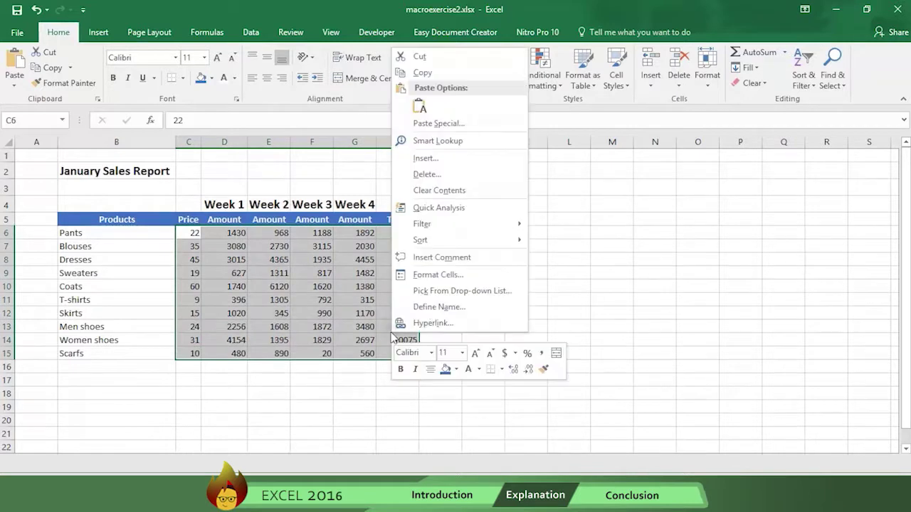
pyautogui.press('Escape')
pyautogui.hotkey('ctrl', '1')
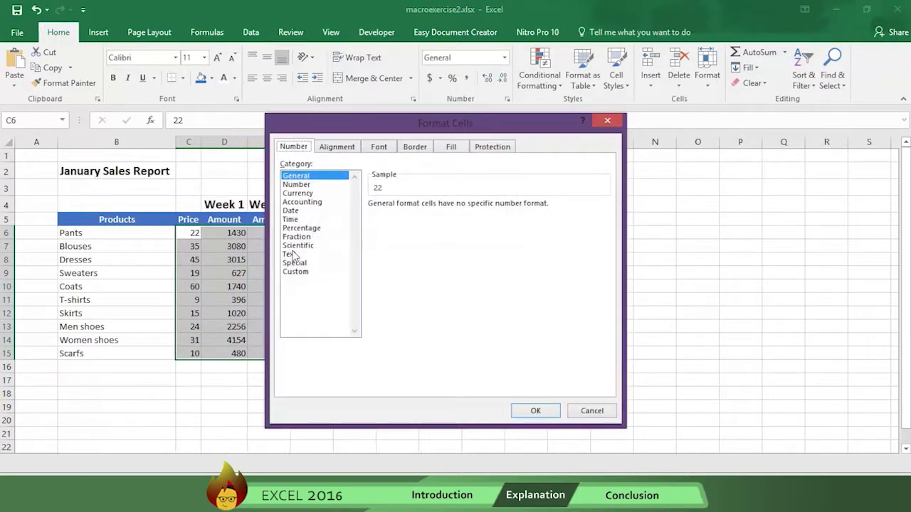
pyautogui.click(298, 185)
pyautogui.click(296, 272)
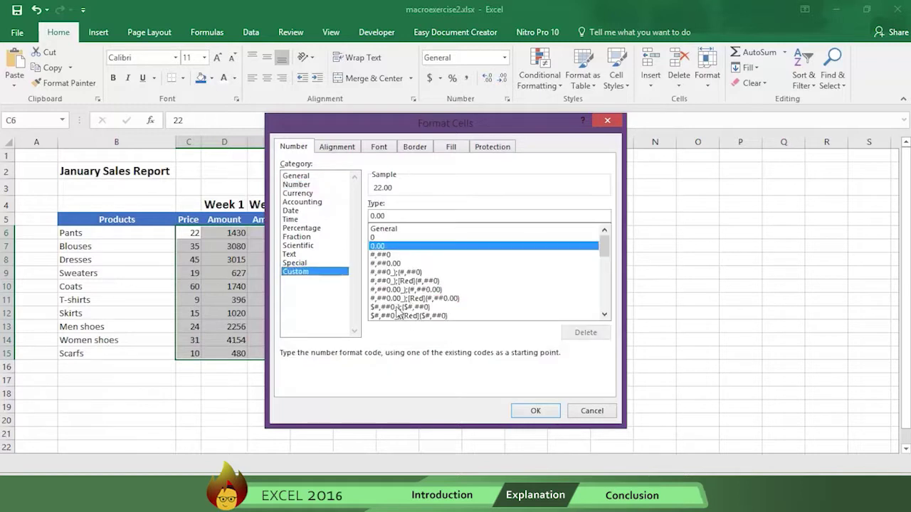
pyautogui.click(399, 311)
pyautogui.click(535, 411)
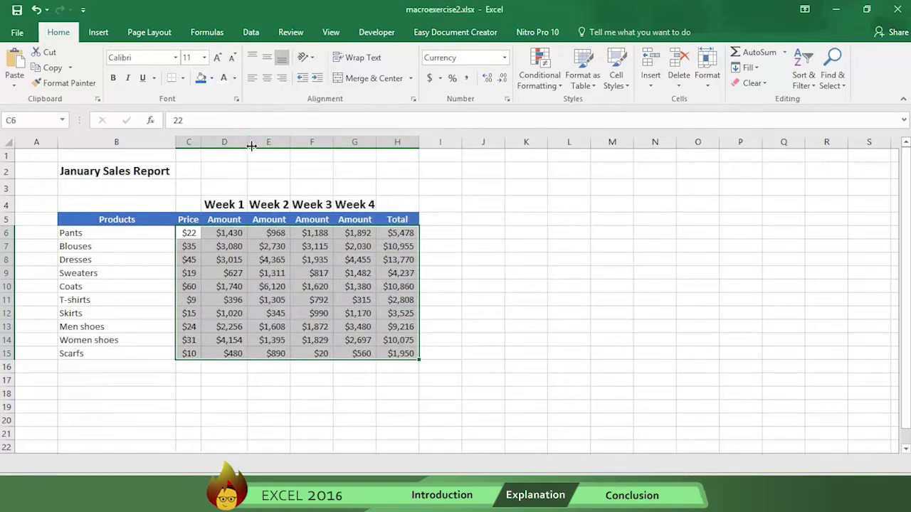
# Step: AutoFit the widths of columns E through H and stop the macro recording with cell C6 selected
pyautogui.doubleClick(290, 141)
pyautogui.doubleClick(337, 142)
pyautogui.doubleClick(382, 142)
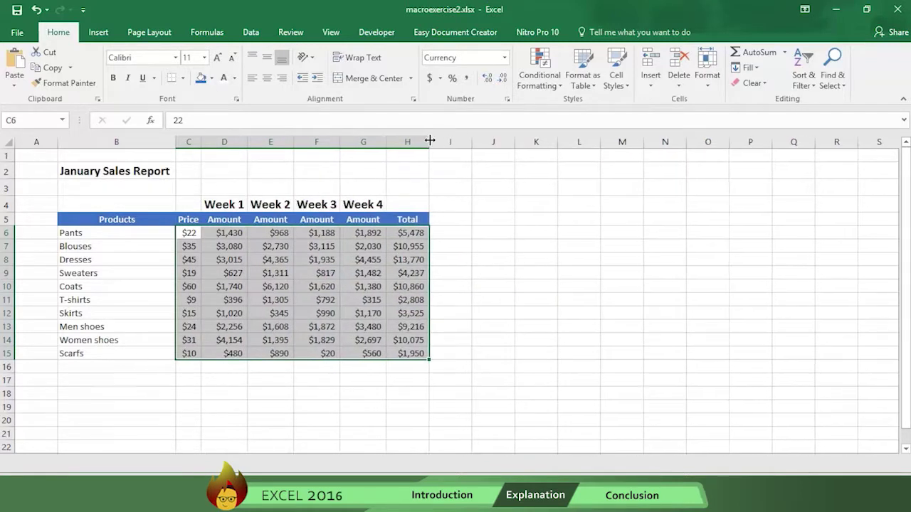
pyautogui.doubleClick(430, 142)
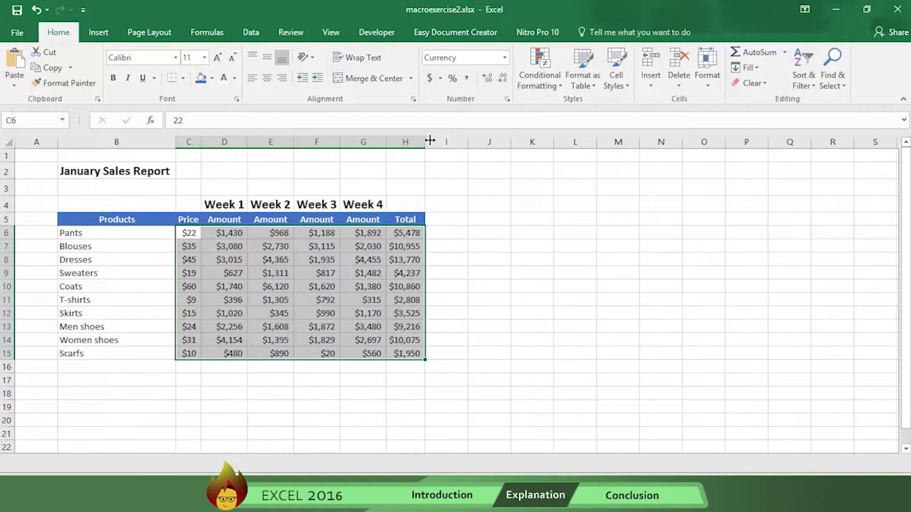
pyautogui.click(187, 233)
pyautogui.click(360, 32)
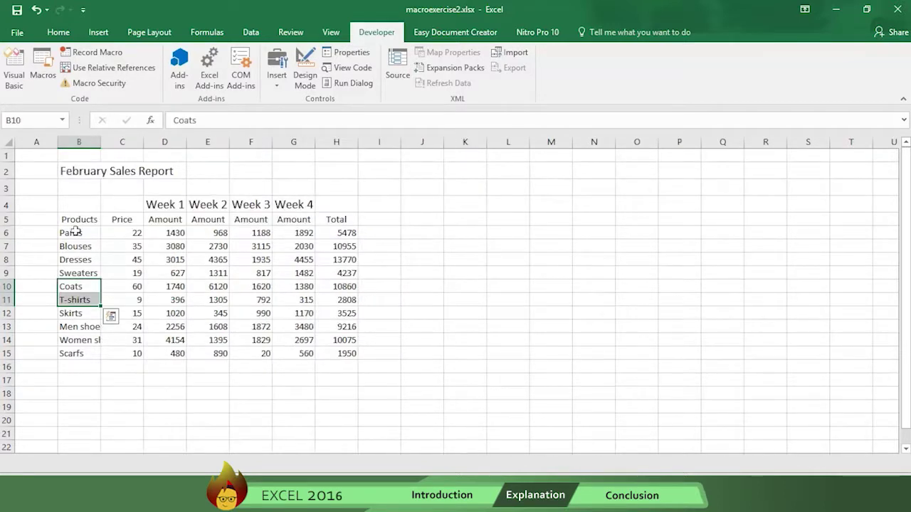
# Step: Run Macro1 on the February Sales Report sheet to apply the recorded formatting
pyautogui.click(80, 221)
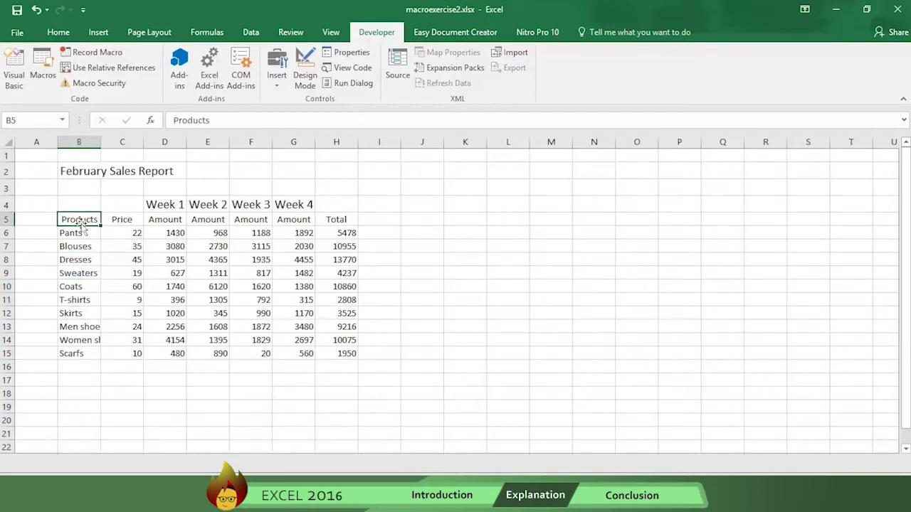
pyautogui.hotkey('ctrl', 'shift', 'f')
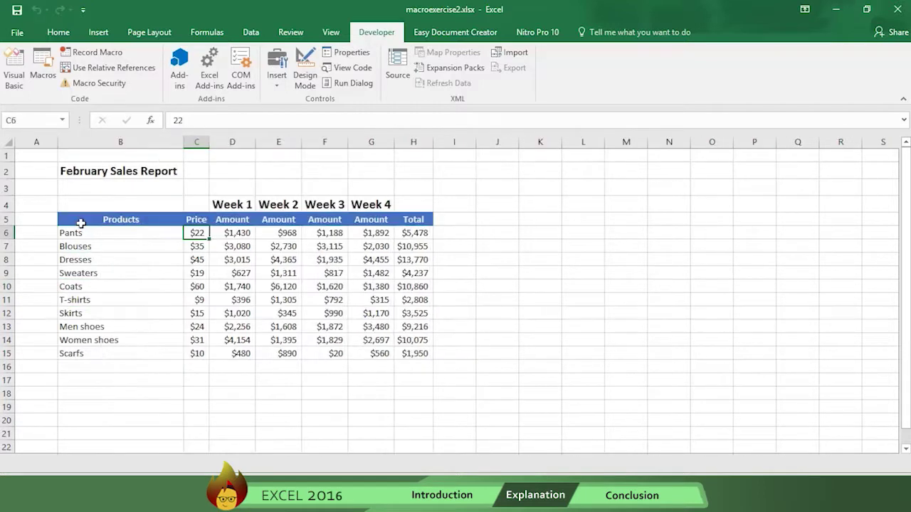